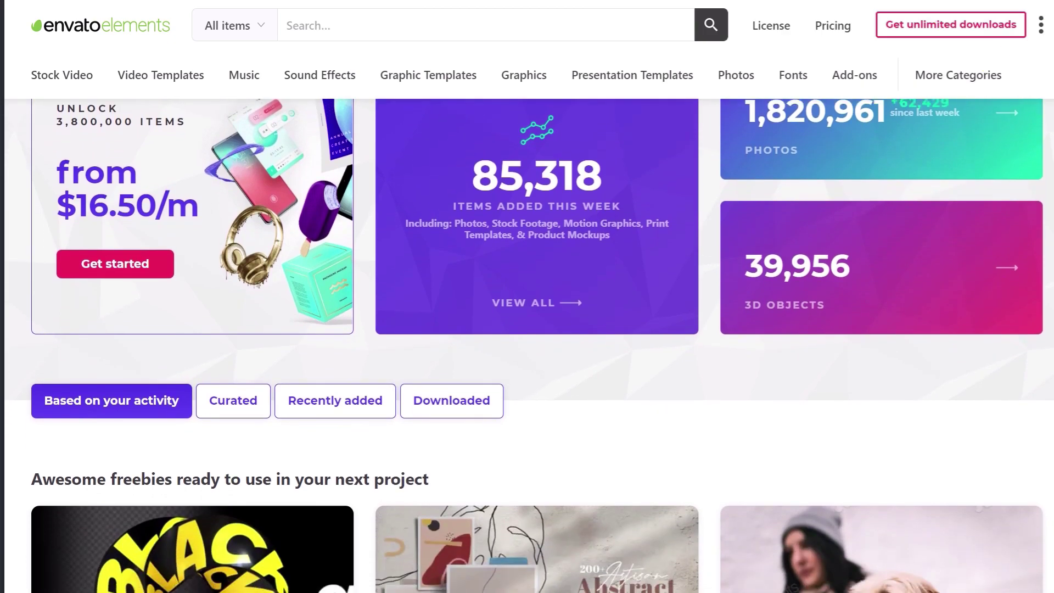
scroll(527, 346, "down", 4)
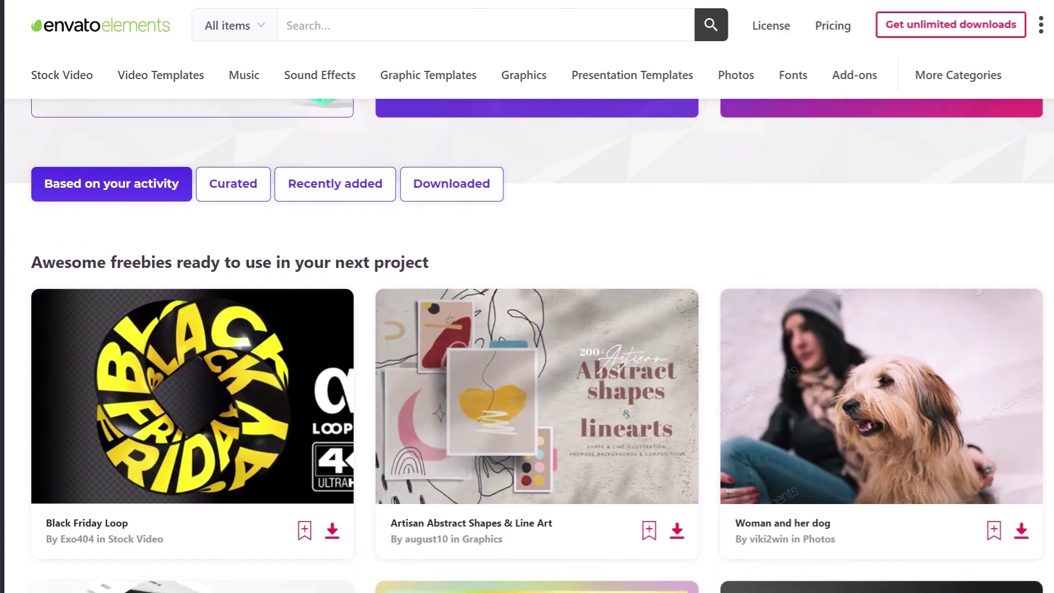
scroll(528, 329, "down", 4)
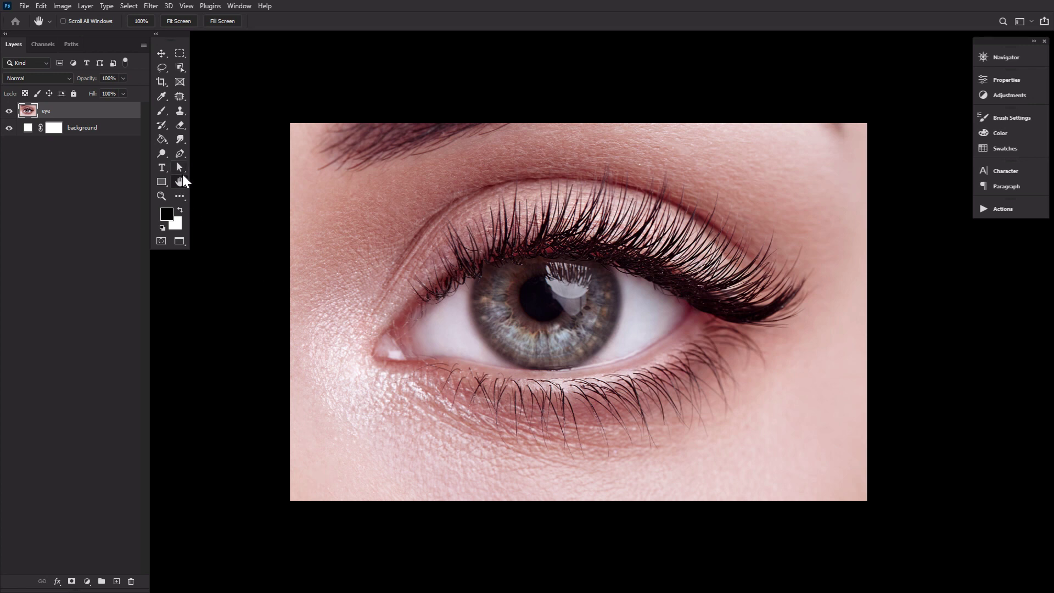
Step: Add a layer mask to the eye layer and open the Color Range refinement for it
left_click(71, 583)
double_click(54, 115)
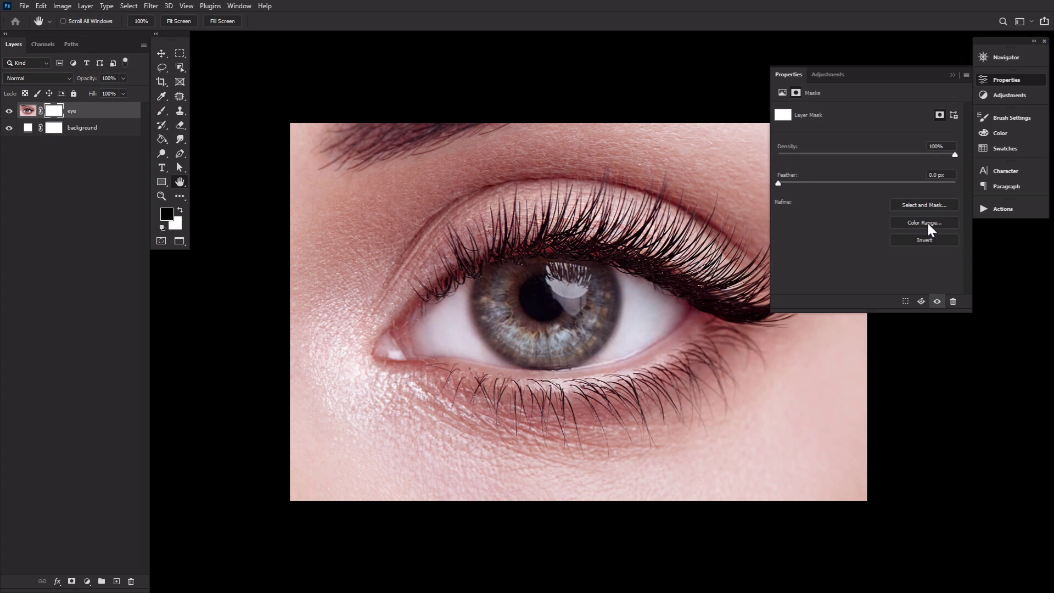
left_click(951, 222)
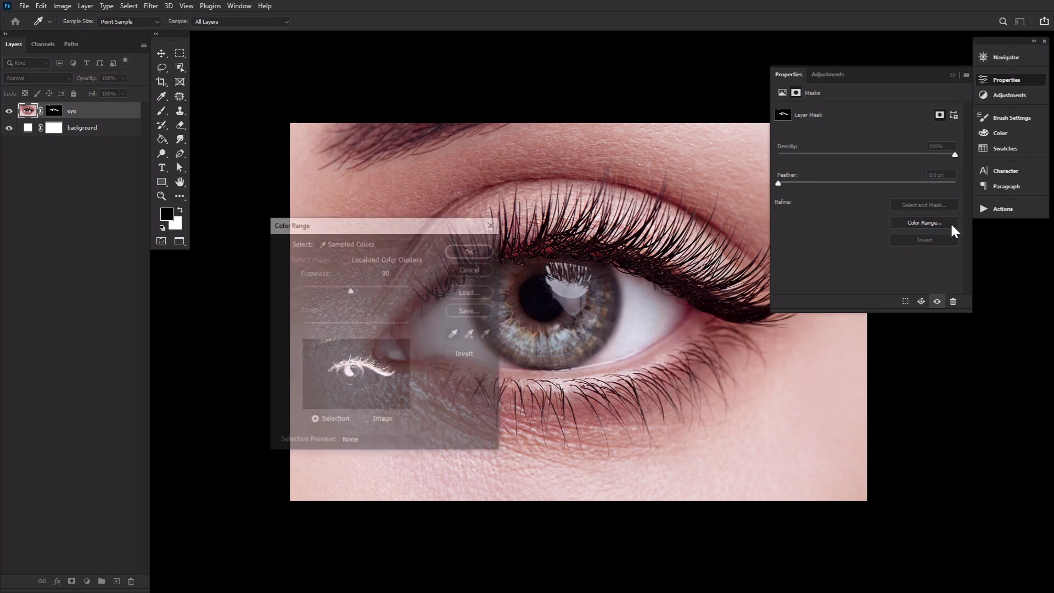
Step: Sample the dark outer eyelashes, set the fuzziness to about 91, and apply the color range to the eye mask
left_click_drag(433, 224, 418, 226)
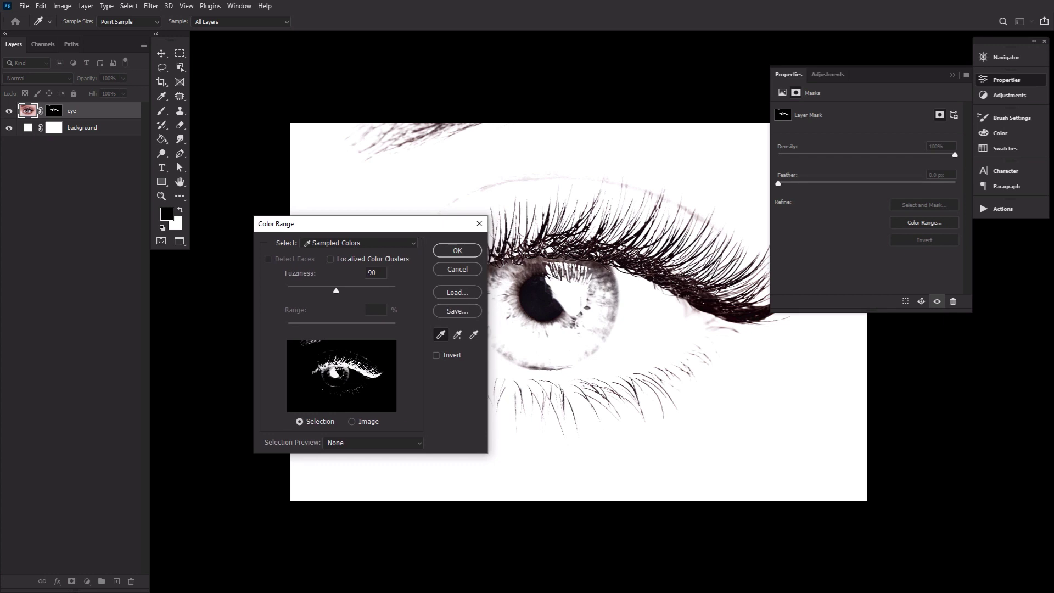
left_click(707, 307)
mouse_move(336, 290)
left_mouse_down()
mouse_move(317, 292)
mouse_move(336, 293)
left_mouse_up()
left_click(338, 291)
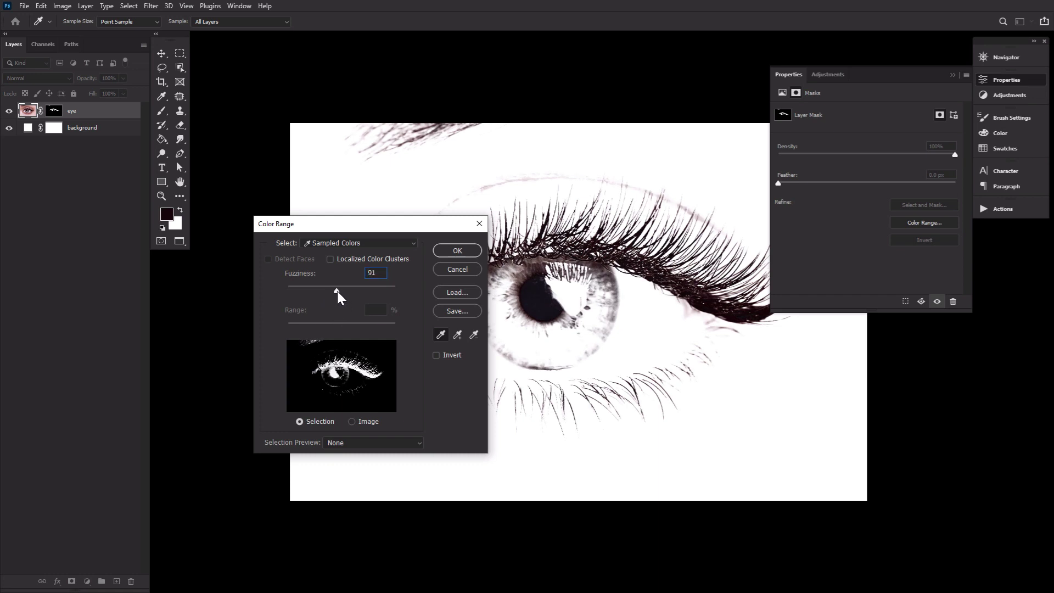
left_click_drag(337, 291, 337, 291)
left_click(456, 251)
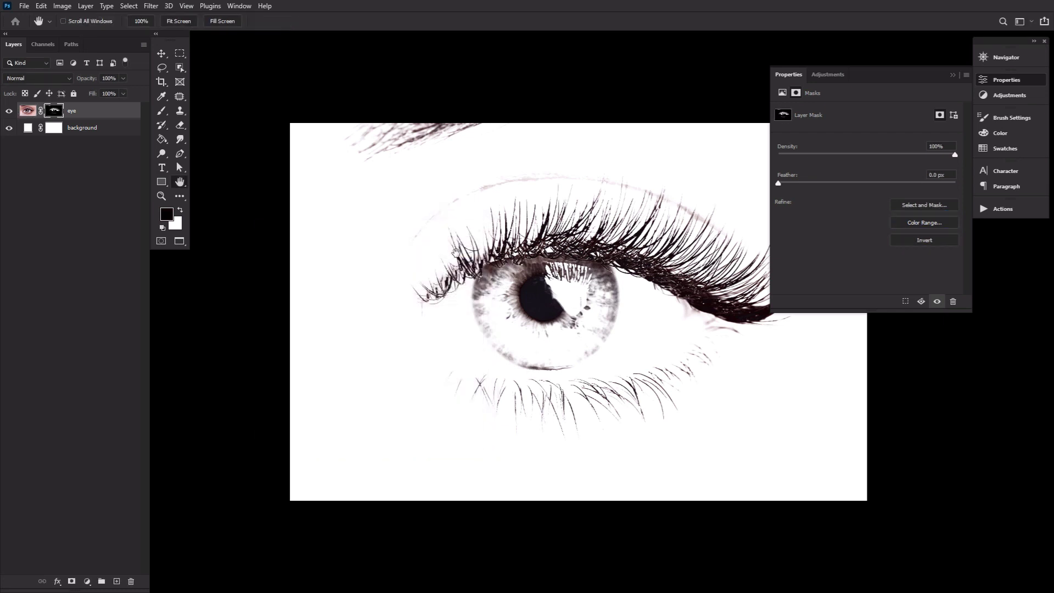
left_click(996, 81)
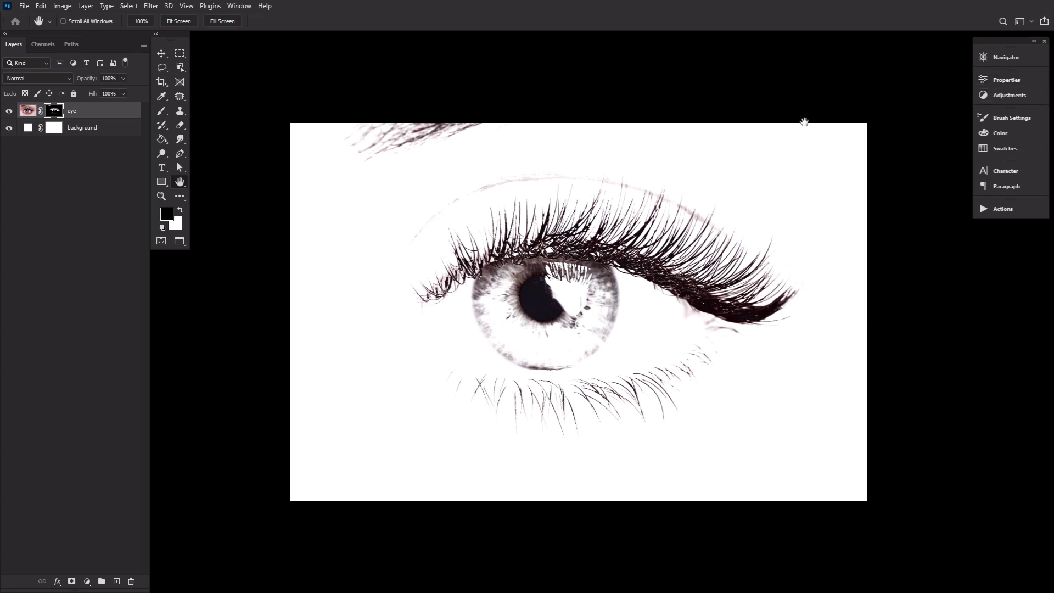
Step: Paint black on the eye mask with a resized Brush to hide the eyebrow and the lower part of the eye
left_click(167, 115)
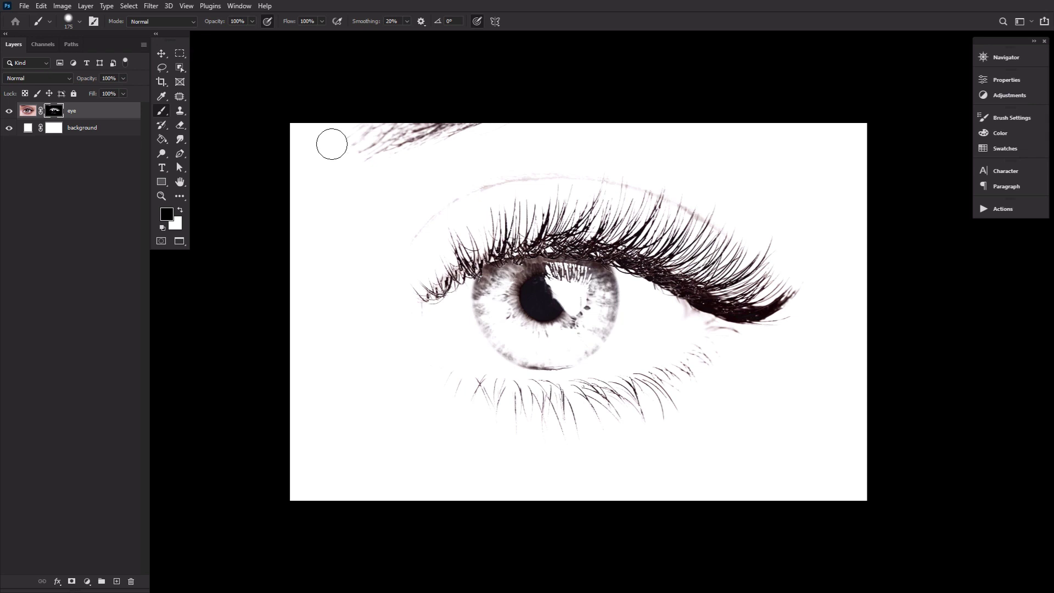
key("bracketright")
key("bracketright")
key("bracketright")
key("bracketright")
key("bracketright")
key("bracketright")
key("bracketright")
key("bracketright")
key("bracketright")
key("bracketright")
mouse_move(337, 141)
left_mouse_down()
mouse_move(331, 137)
mouse_move(387, 107)
left_mouse_up()
key("bracketleft")
key("bracketleft")
key("bracketleft")
key("bracketleft")
mouse_move(351, 165)
left_mouse_down()
mouse_move(367, 198)
mouse_move(447, 155)
mouse_move(837, 115)
mouse_move(797, 494)
mouse_move(563, 388)
mouse_move(689, 420)
left_mouse_up()
Step: Paint out the leftover lower lashes and outer eye corner on the mask, adjusting the brush size for the tighter areas
key("bracketleft")
key("bracketleft")
key("bracketleft")
key("bracketleft")
key("bracketleft")
key("bracketleft")
key("bracketleft")
key("bracketleft")
key("bracketleft")
key("bracketleft")
mouse_move(694, 374)
left_mouse_down()
mouse_move(737, 339)
mouse_move(470, 351)
mouse_move(501, 346)
mouse_move(499, 354)
mouse_move(504, 334)
mouse_move(574, 321)
mouse_move(685, 379)
mouse_move(616, 370)
mouse_move(629, 391)
left_mouse_up()
key("bracketright")
key("bracketright")
key("bracketright")
key("bracketright")
key("bracketright")
key("bracketright")
key("bracketright")
key("bracketleft")
key("bracketleft")
key("bracketleft")
key("bracketleft")
key("bracketleft")
key("bracketleft")
key("bracketleft")
key("bracketleft")
left_click_drag(705, 347, 697, 333)
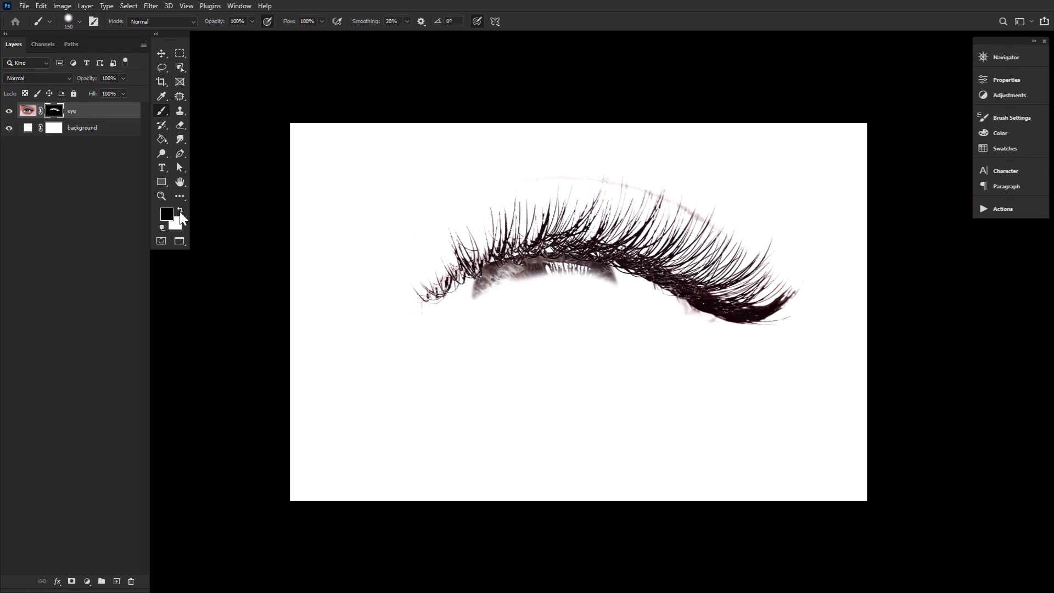
Step: Mask out the faint eyelid crease line running behind the upper lash tips using a small black brush
double_click(160, 195)
left_click(180, 185)
left_click_drag(461, 213, 507, 505)
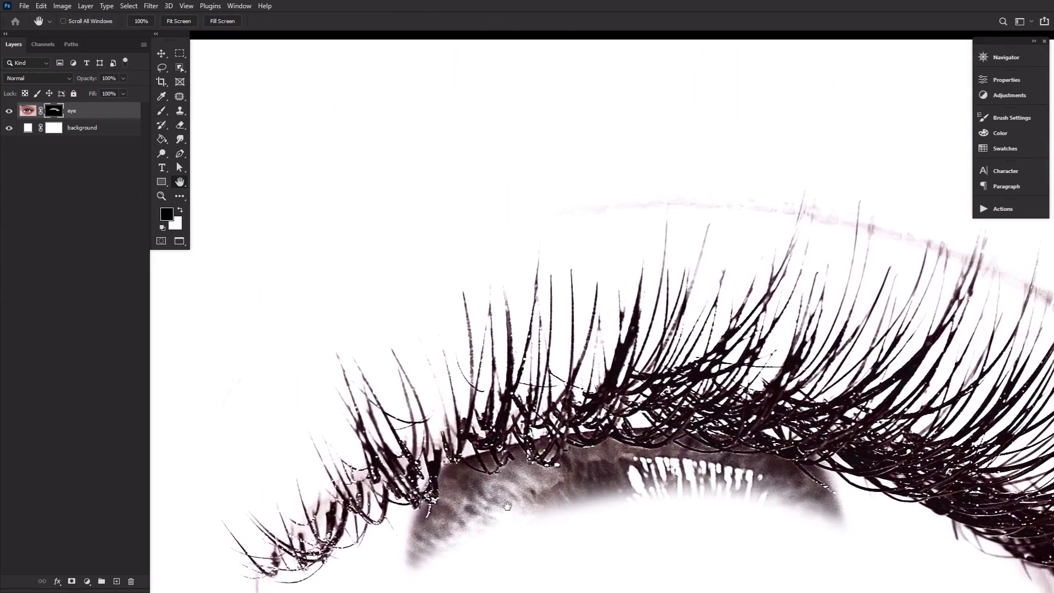
left_click_drag(602, 367, 516, 388)
left_click(163, 111)
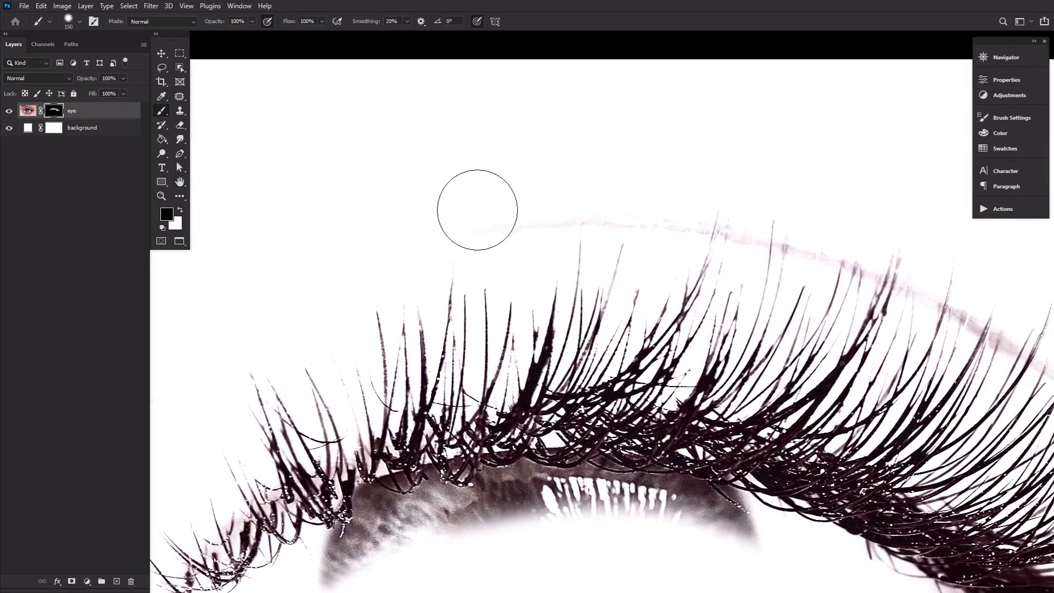
key("bracketleft")
key("bracketleft")
key("bracketleft")
key("bracketleft")
left_click(70, 23)
key("bracketleft")
key("bracketleft")
key("bracketleft")
key("bracketleft")
key("bracketleft")
key("bracketleft")
mouse_move(585, 222)
left_mouse_down()
mouse_move(641, 217)
mouse_move(823, 258)
left_mouse_up()
key("bracketleft")
key("bracketleft")
key("bracketleft")
key("bracketleft")
key("bracketleft")
mouse_move(836, 279)
left_mouse_down()
mouse_move(590, 302)
mouse_move(623, 300)
mouse_move(705, 351)
mouse_move(731, 346)
left_mouse_up()
key("bracketright")
key("bracketright")
mouse_move(756, 340)
left_mouse_down()
mouse_move(637, 259)
mouse_move(673, 305)
mouse_move(583, 267)
left_mouse_up()
left_click_drag(689, 298, 606, 209)
left_click_drag(475, 450, 418, 404)
mouse_move(240, 348)
left_mouse_down()
mouse_move(569, 480)
mouse_move(572, 465)
left_mouse_up()
Step: Turn off pen pressure for brush opacity and paint away the iris remnants beneath the upper lash line
key("bracketright")
key("bracketright")
key("bracketright")
key("bracketright")
key("bracketright")
key("bracketright")
key("bracketright")
key("bracketright")
left_click(268, 22)
mouse_move(529, 450)
left_mouse_down()
mouse_move(471, 427)
mouse_move(379, 416)
mouse_move(695, 372)
left_mouse_up()
mouse_move(648, 387)
left_mouse_down()
mouse_move(563, 432)
mouse_move(445, 457)
left_mouse_up()
key("bracketleft")
key("bracketleft")
key("bracketleft")
key("bracketleft")
key("bracketleft")
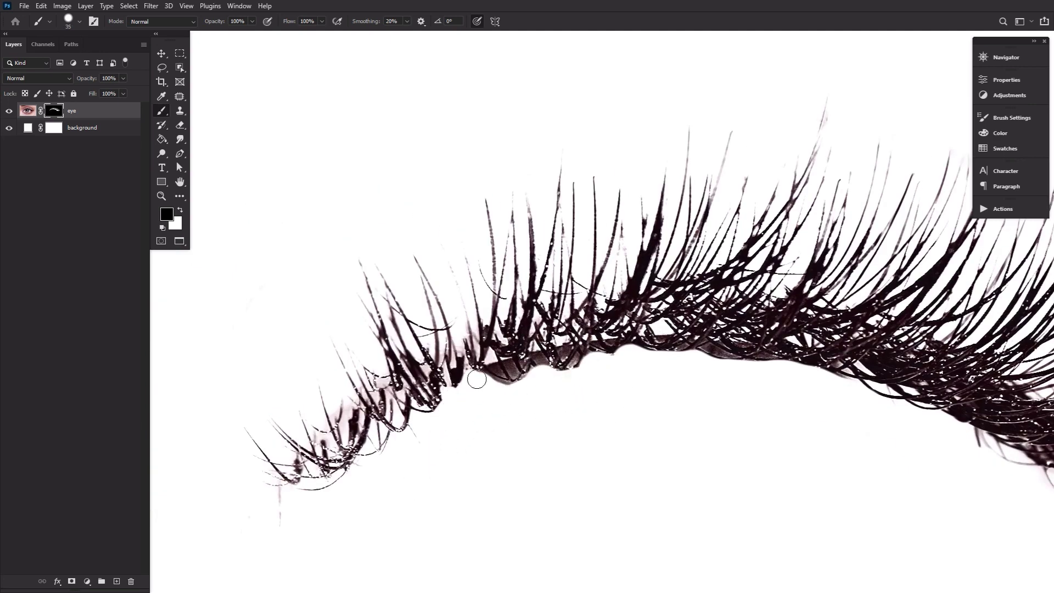
Step: Clean up the mask along the lower edge of the outer lashes, leaving only the upper eyelashes
key("bracketright")
scroll(550, 404, "up", 2)
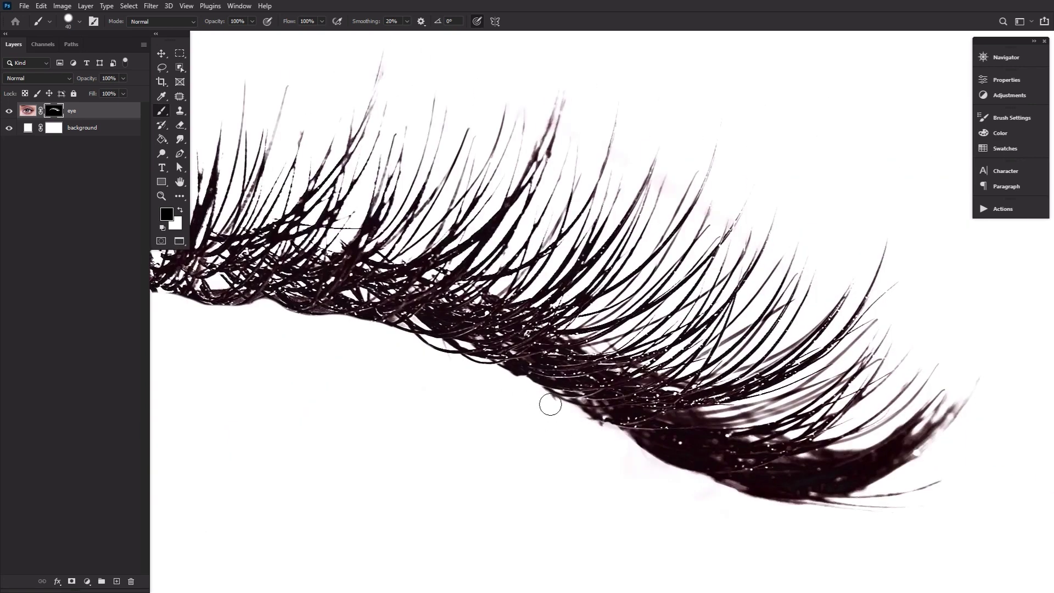
left_click_drag(551, 405, 294, 424)
key("bracketright")
key("bracketright")
key("bracketright")
key("bracketright")
key("bracketright")
key("bracketright")
key("bracketright")
key("bracketright")
mouse_move(681, 456)
left_mouse_down()
mouse_move(621, 502)
mouse_move(588, 494)
mouse_move(423, 521)
left_mouse_up()
key("bracketleft")
key("bracketleft")
key("bracketleft")
key("bracketleft")
key("bracketleft")
key("bracketleft")
key("bracketleft")
key("bracketleft")
left_click_drag(569, 471, 380, 472)
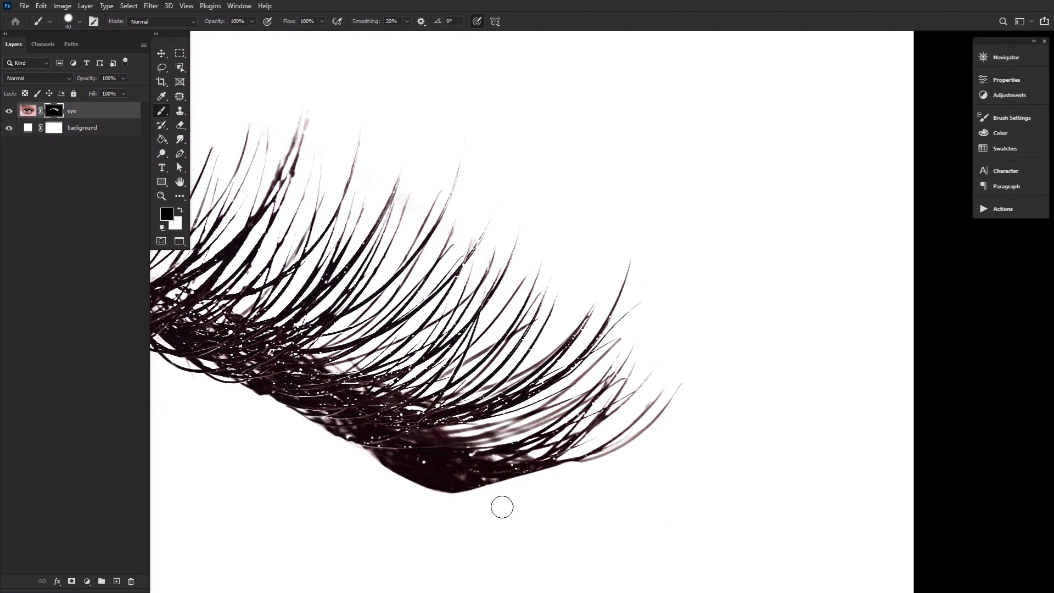
scroll(351, 454, "up", 2)
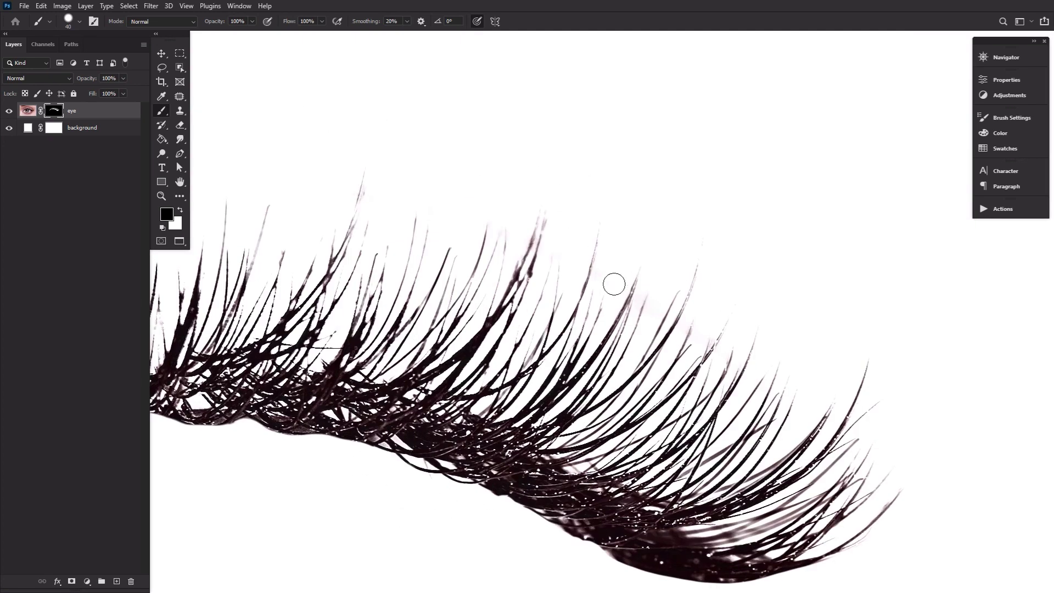
scroll(614, 284, "down", 2)
scroll(612, 442, "down", 3)
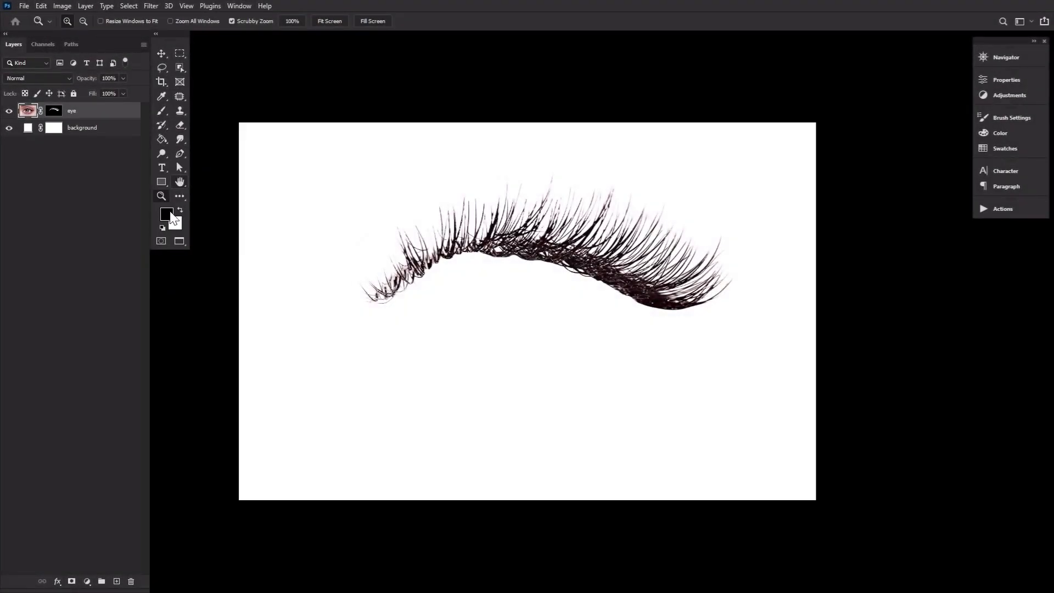
Step: Add a black (000000) Solid Color fill layer clipped to the eye layer and compare the lashes with and without it
left_click(86, 581)
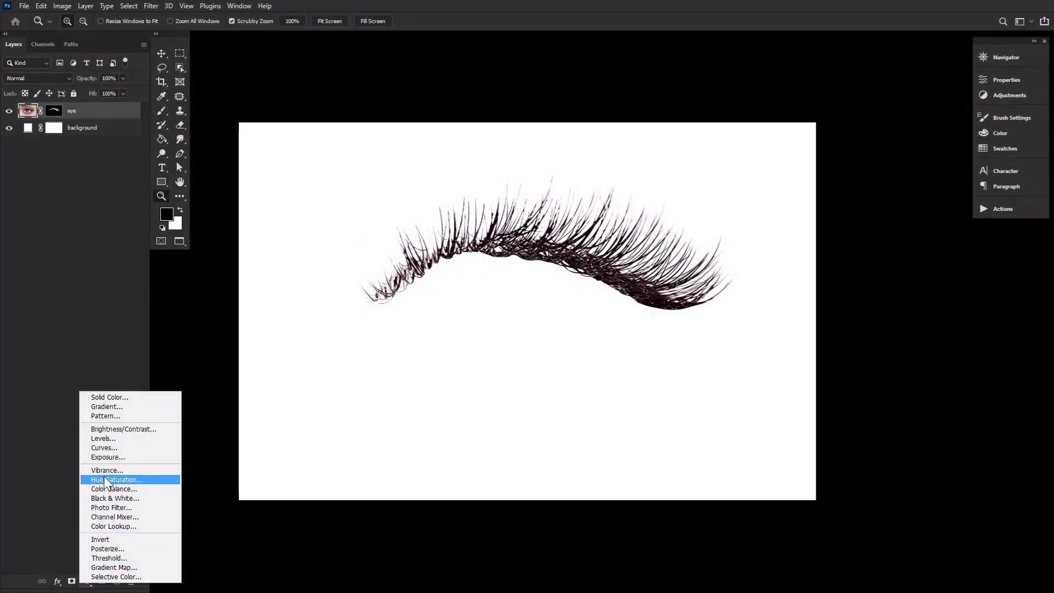
left_click(109, 398)
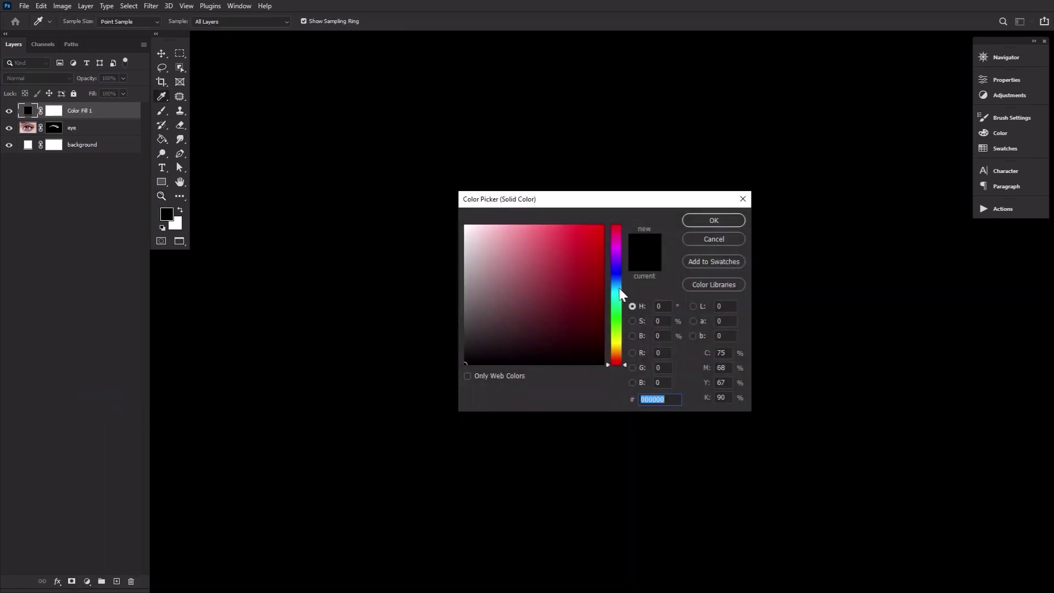
left_click(713, 220)
key("z")
left_click(45, 117, "alt")
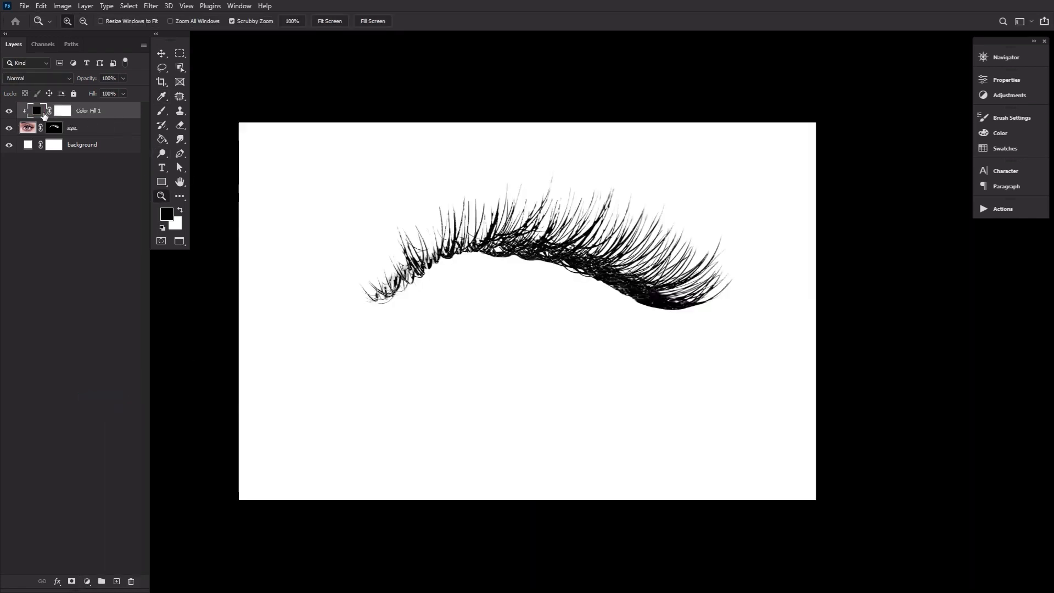
left_click(9, 111)
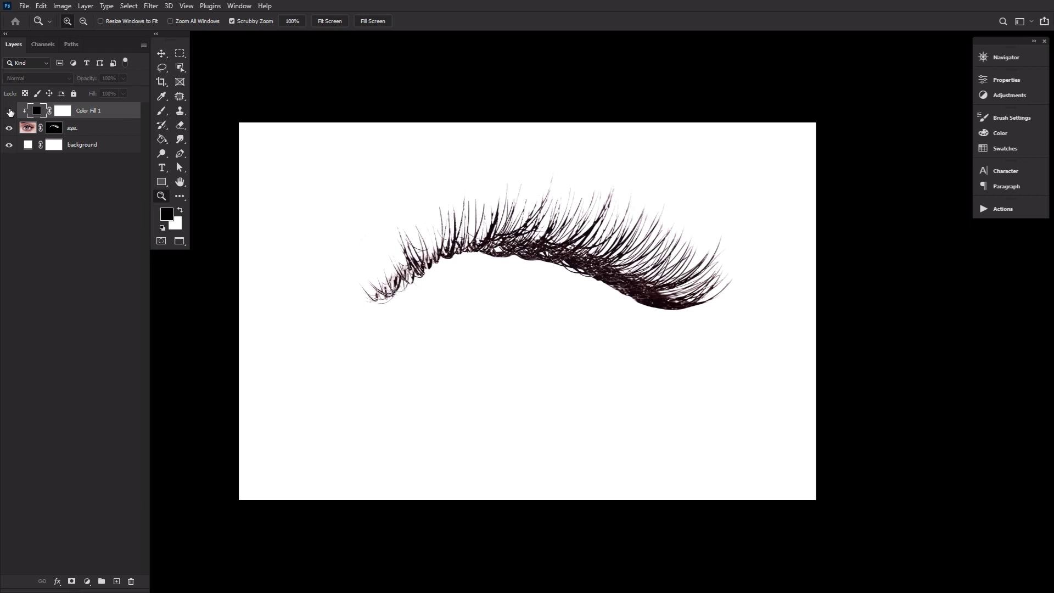
left_click(9, 111)
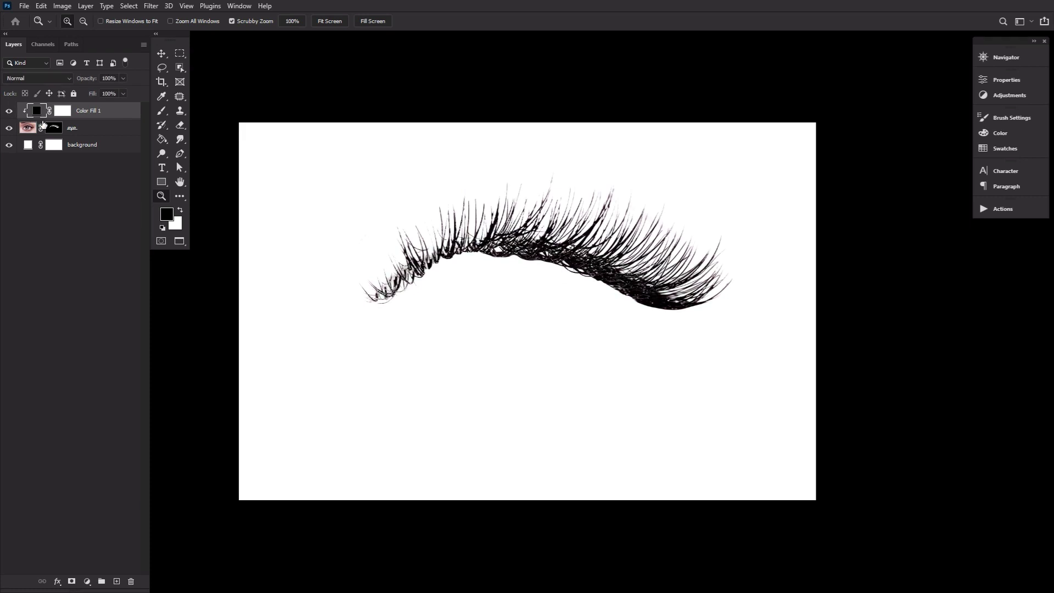
Step: Target the eye layer's mask and set the Smudge tool's strength to 3%
left_click(54, 127)
left_click(179, 139)
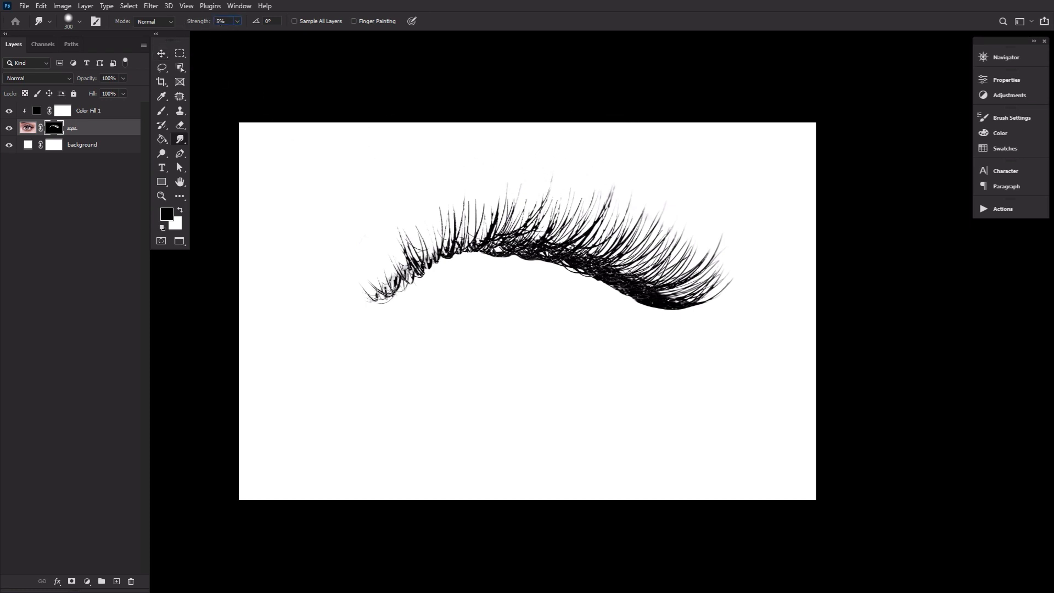
type("3")
key("Return")
Step: Crop the canvas height tightly around the eyelashes, removing the empty areas above and below
key("c")
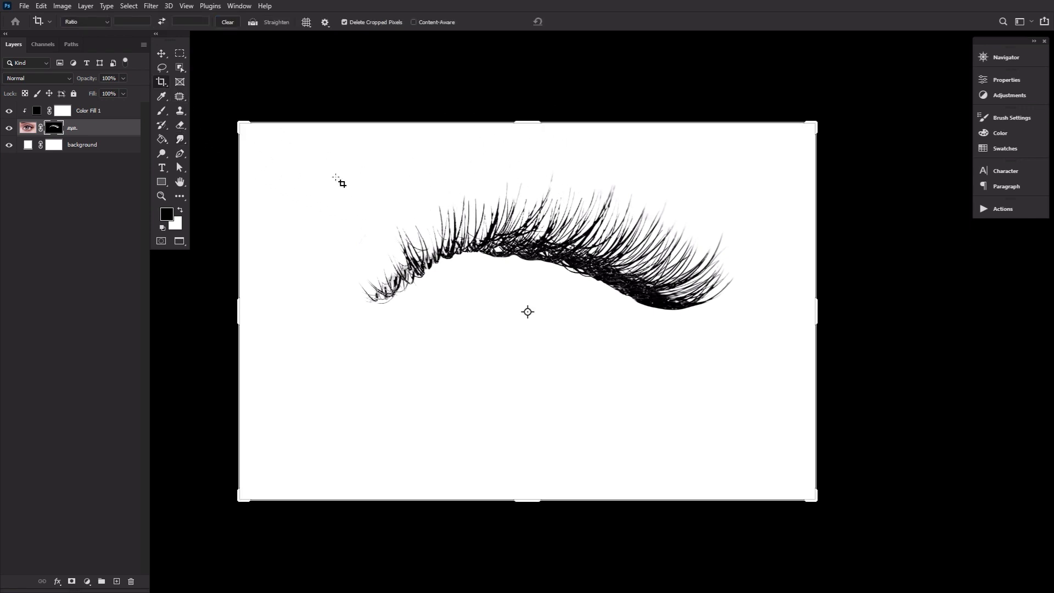
left_click_drag(528, 499, 526, 409)
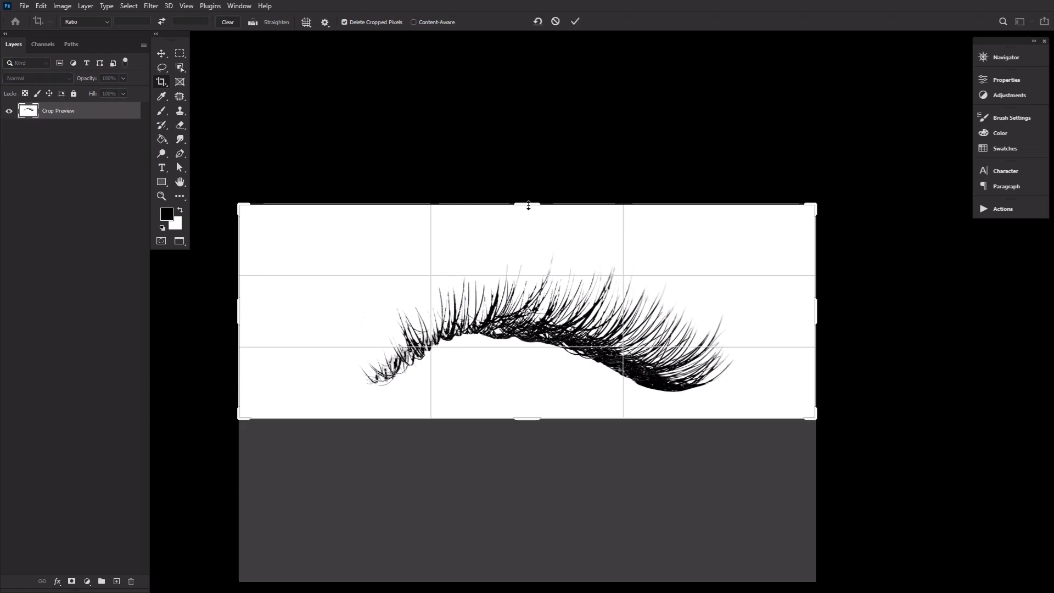
left_click_drag(529, 206, 529, 218)
key("Return")
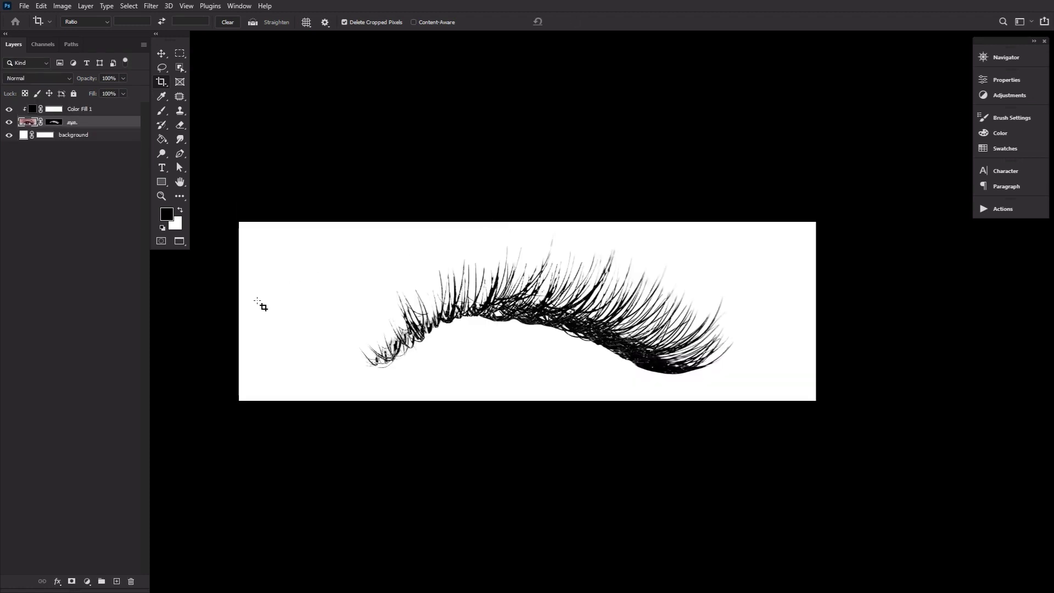
Step: Define a brush preset from the cropped eyelashes using the suggested name, and activate the Brush tool
left_click(42, 6)
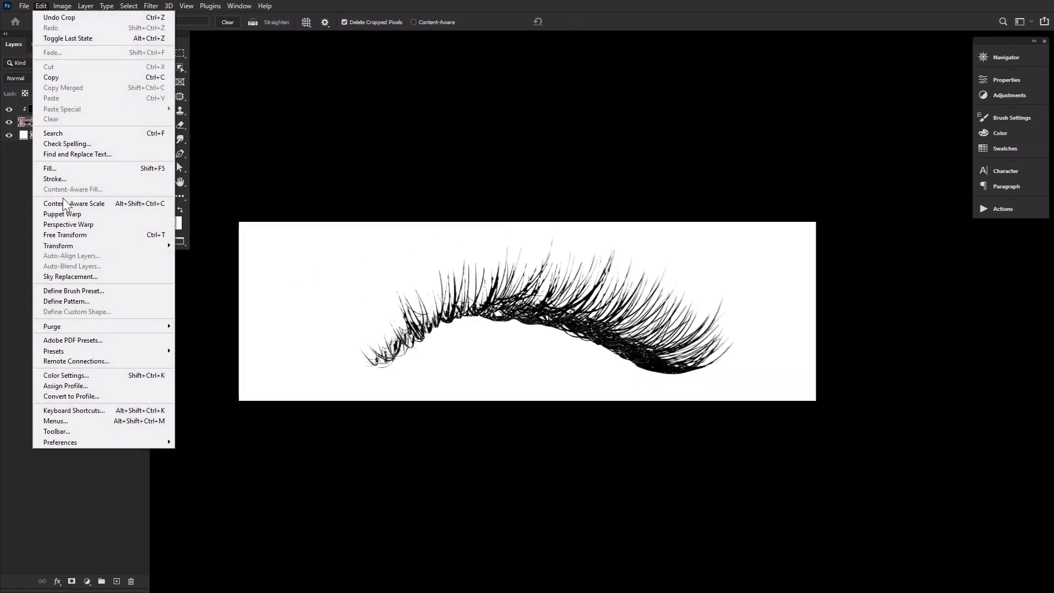
left_click(74, 290)
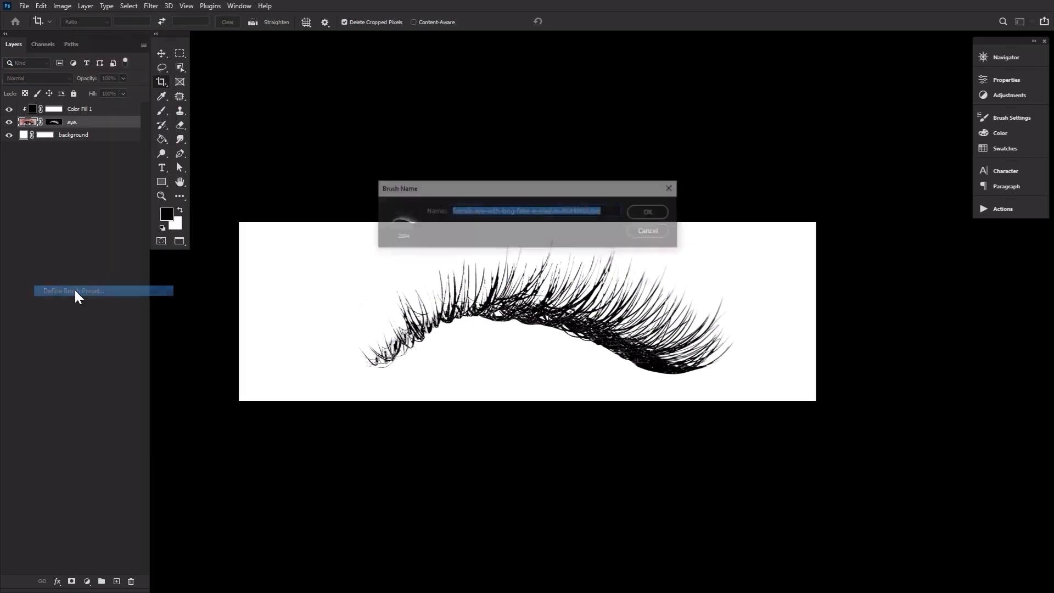
left_click(652, 213)
key("b")
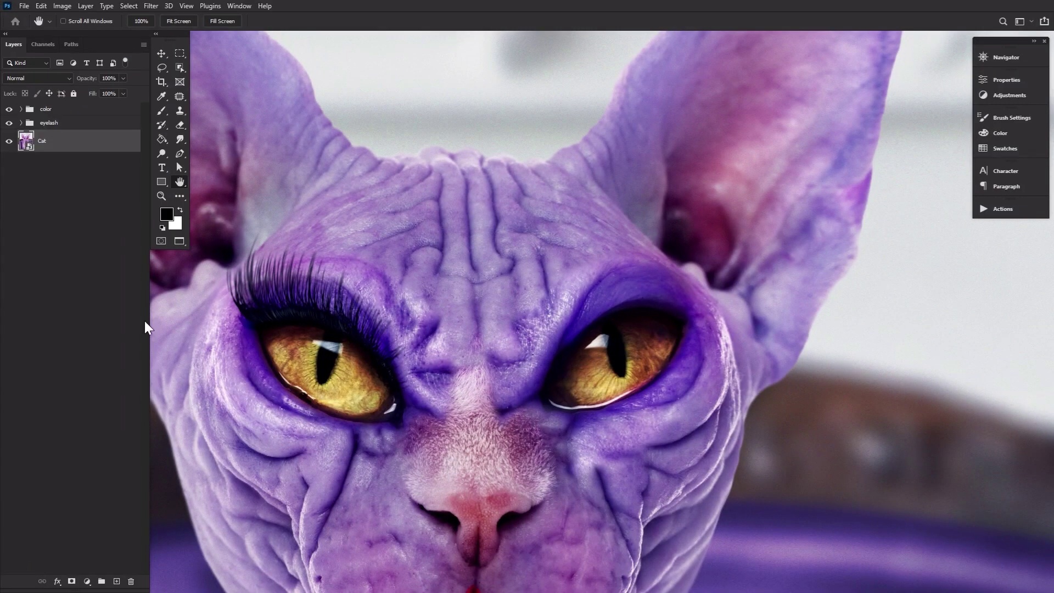
Step: Create a new layer above Cat and stamp the 800 px eyelash brush at a 32° angle over the bare eye
left_click(116, 581)
left_click(162, 113)
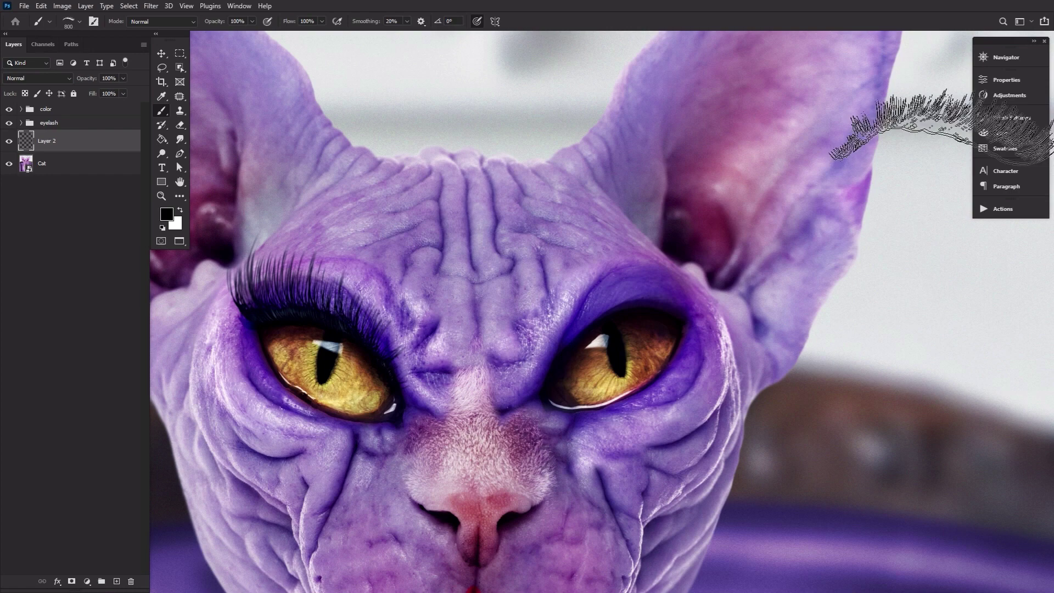
left_click(1012, 118)
left_click_drag(951, 262, 945, 255)
left_click(637, 291)
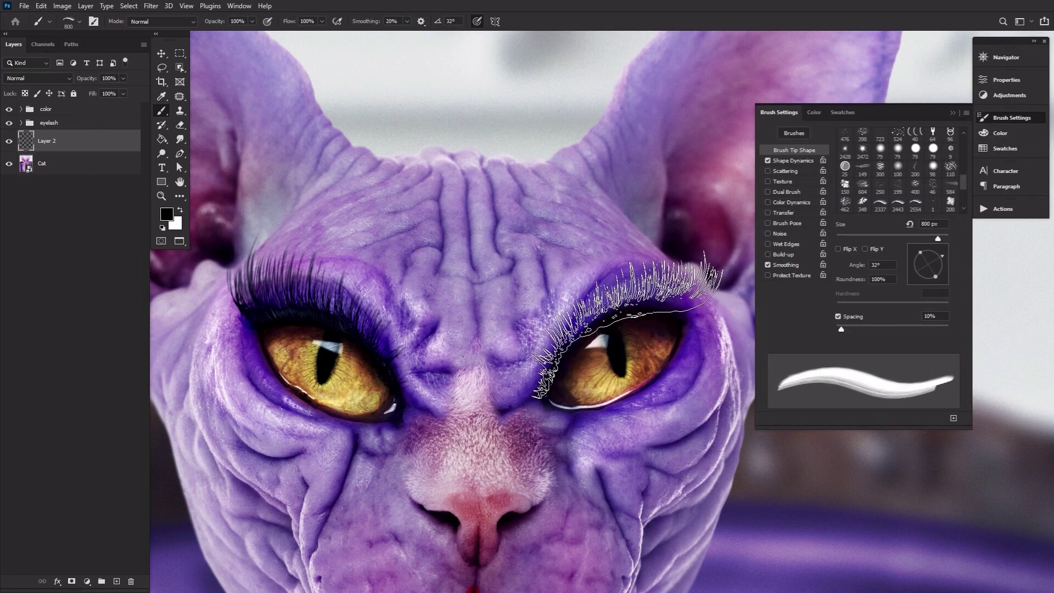
left_click(1012, 119)
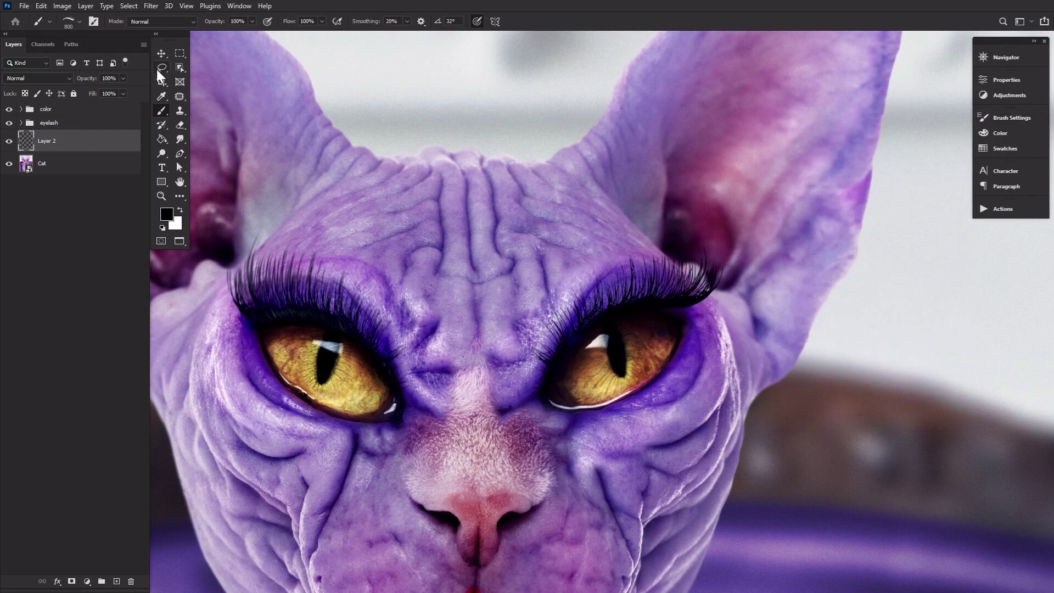
Step: Warp the stamped eyelashes on Layer 2 so they curve along the cat's upper eyelid, apply it, and activate the Smudge tool
key("v")
key("ctrl+t")
left_click(492, 21)
left_click_drag(739, 270, 711, 266)
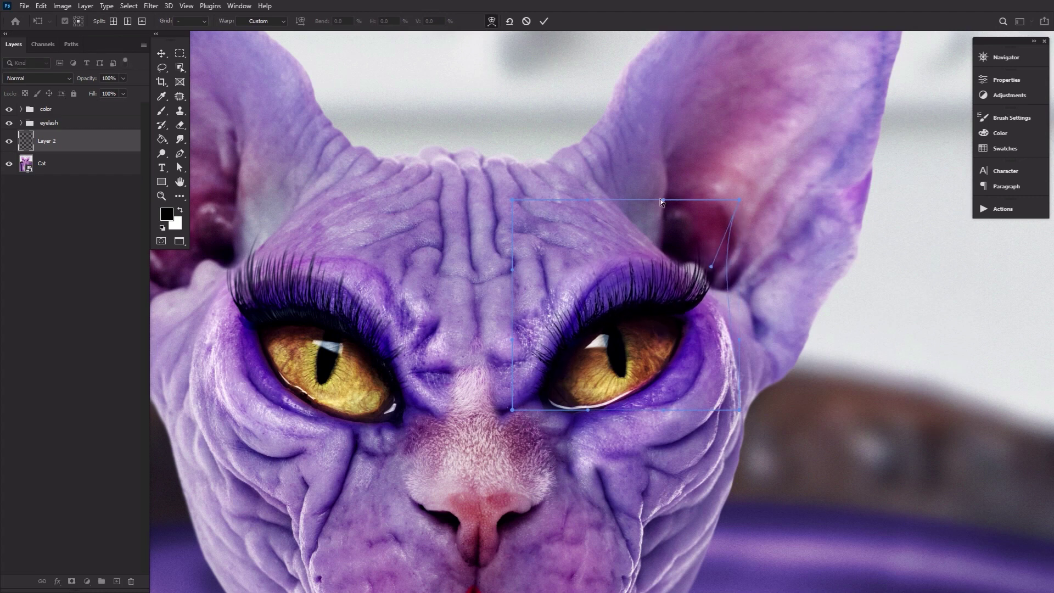
left_click_drag(662, 200, 582, 132)
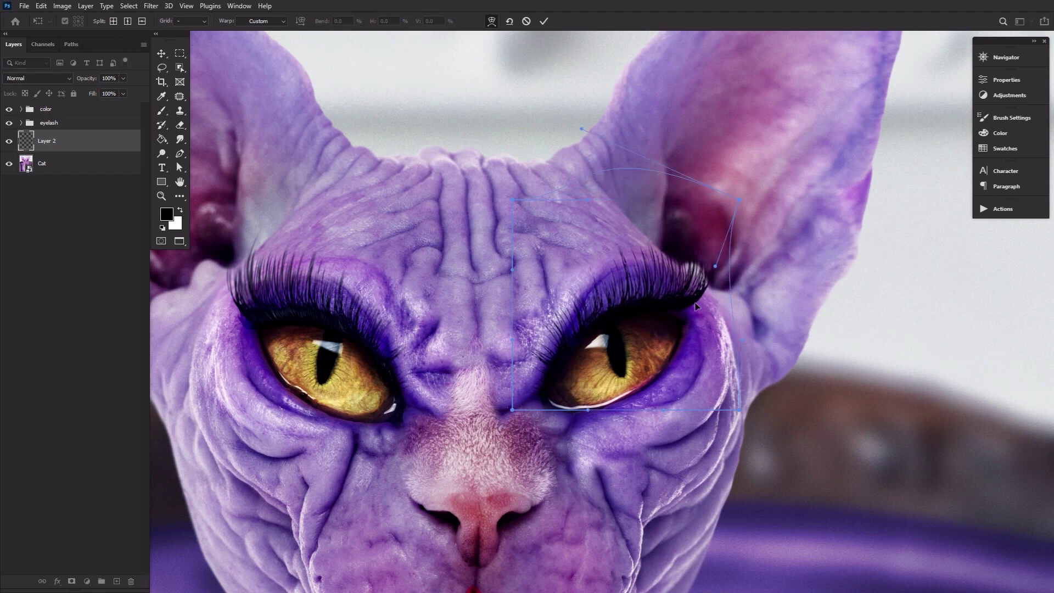
left_click_drag(512, 409, 512, 393)
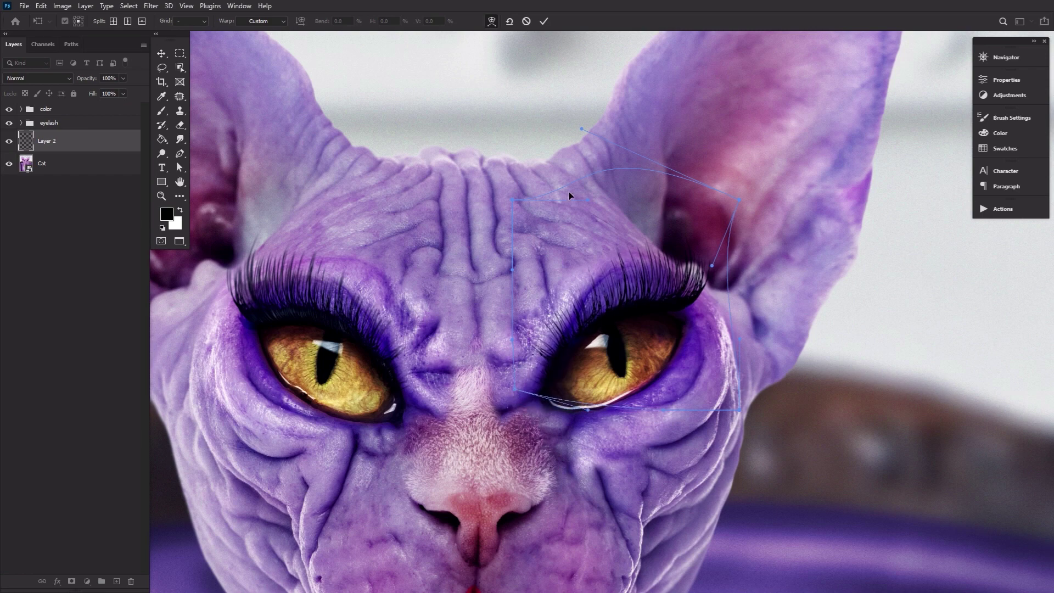
left_click(544, 21)
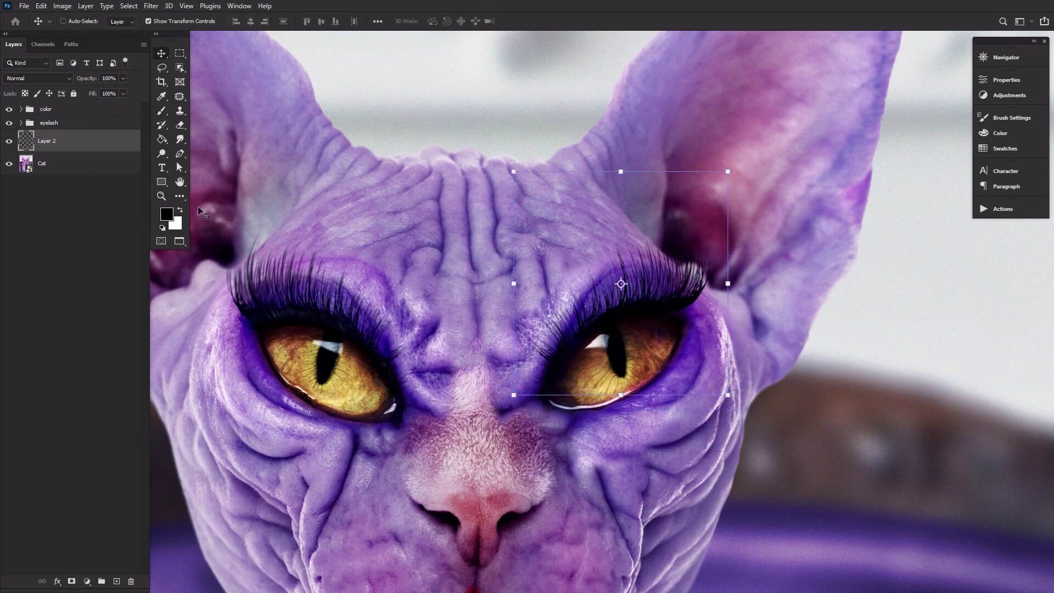
left_click(180, 140)
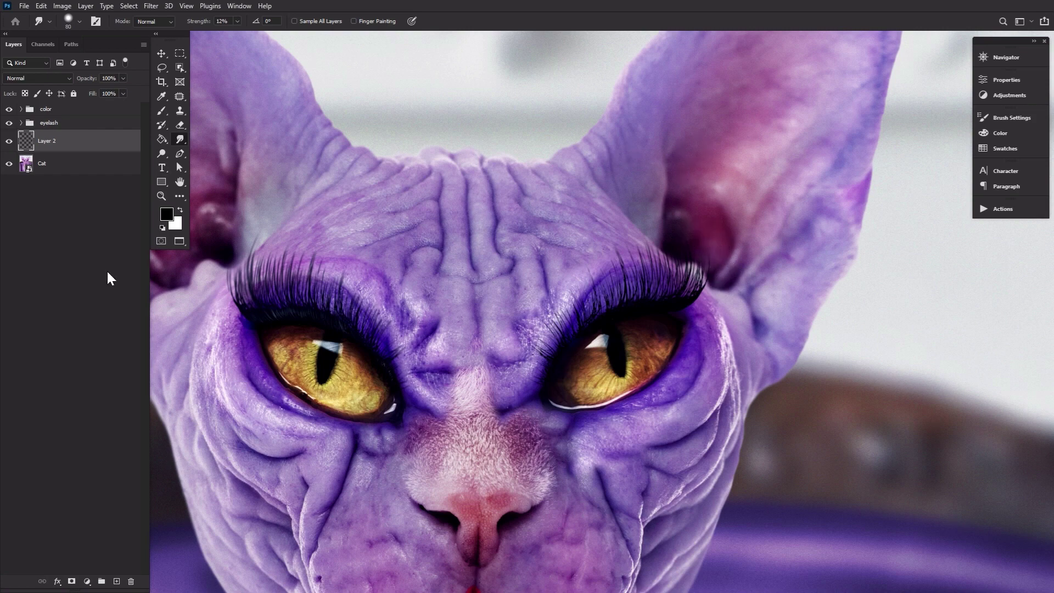
Step: Create a new layer above Layer 2 and clip it to the eyelashes
left_click(115, 581)
left_click(94, 152, "alt")
double_click(164, 199)
left_click_drag(408, 156, 222, 149)
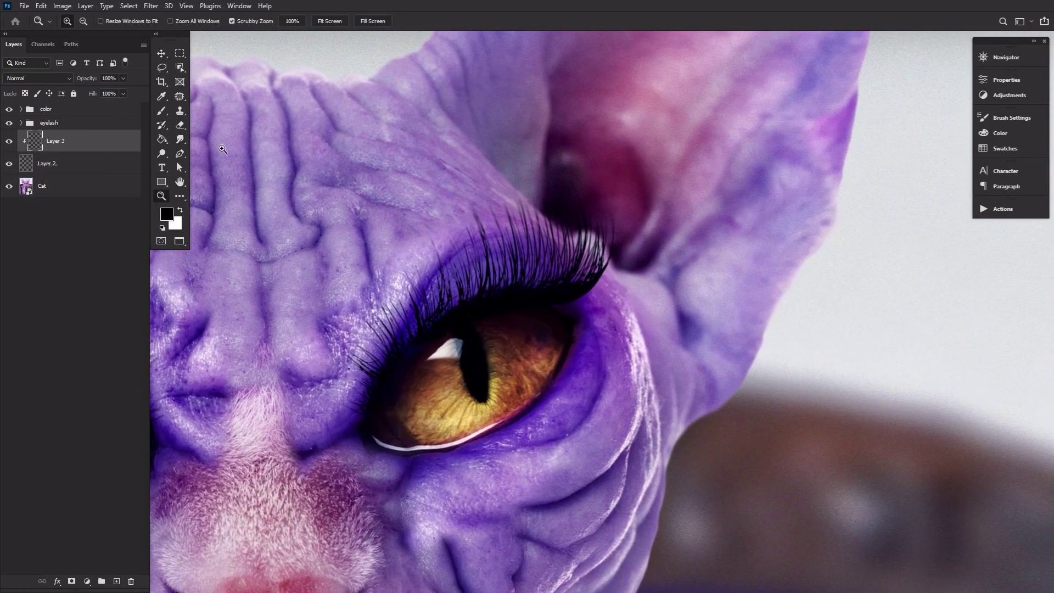
Step: Set up the Brush tool with a soft round tip, 31% opacity and 27% flow
key("b")
left_click(79, 21)
left_click(33, 117)
left_click_drag(216, 22, 180, 24)
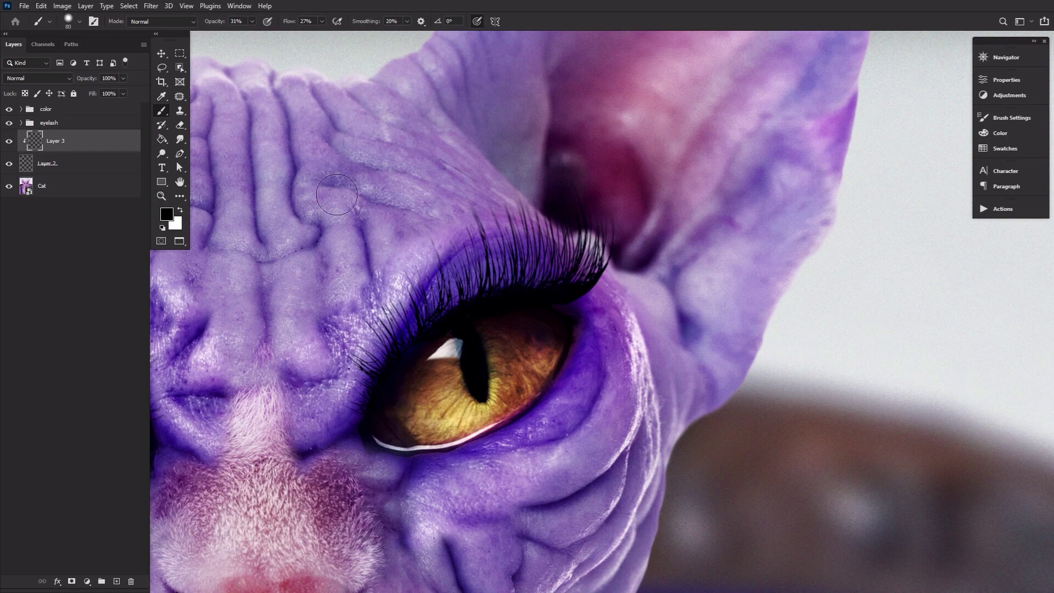
Step: Shrink the brush to a very fine tip and make white the foreground color for painting lash highlights
key("z")
left_click(491, 340)
key("r")
left_click(161, 110)
key("bracketleft")
key("bracketleft")
key("bracketleft")
key("bracketleft")
key("bracketleft")
key("bracketleft")
key("bracketleft")
key("bracketleft")
key("bracketleft")
key("bracketleft")
key("bracketleft")
key("bracketleft")
key("bracketleft")
key("bracketleft")
key("bracketleft")
key("bracketleft")
key("r")
left_click(183, 211)
Step: Paint thin, faint white highlight strokes along the lashes at the eye's outer corner on the clipped layer
left_click_drag(497, 384, 484, 427)
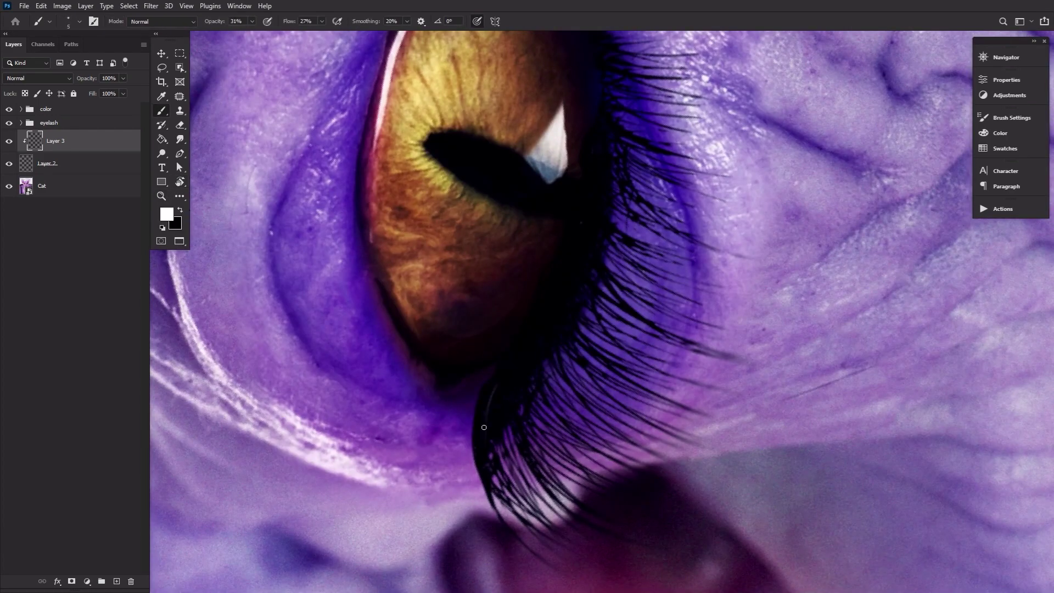
mouse_move(639, 271)
left_mouse_down()
mouse_move(602, 468)
mouse_move(641, 277)
left_mouse_up()
left_click_drag(491, 393, 484, 436)
key("e")
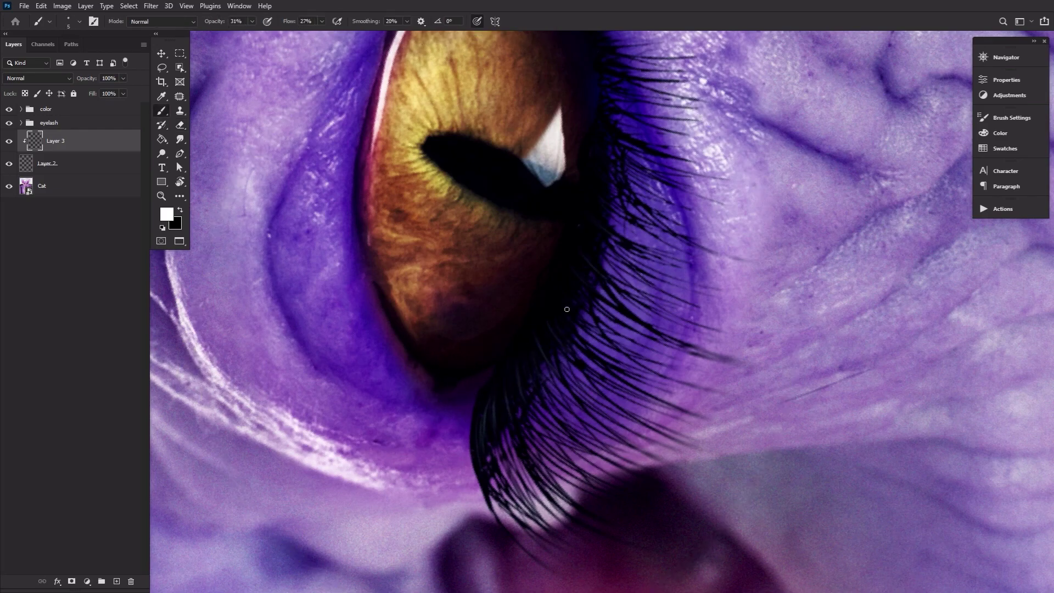